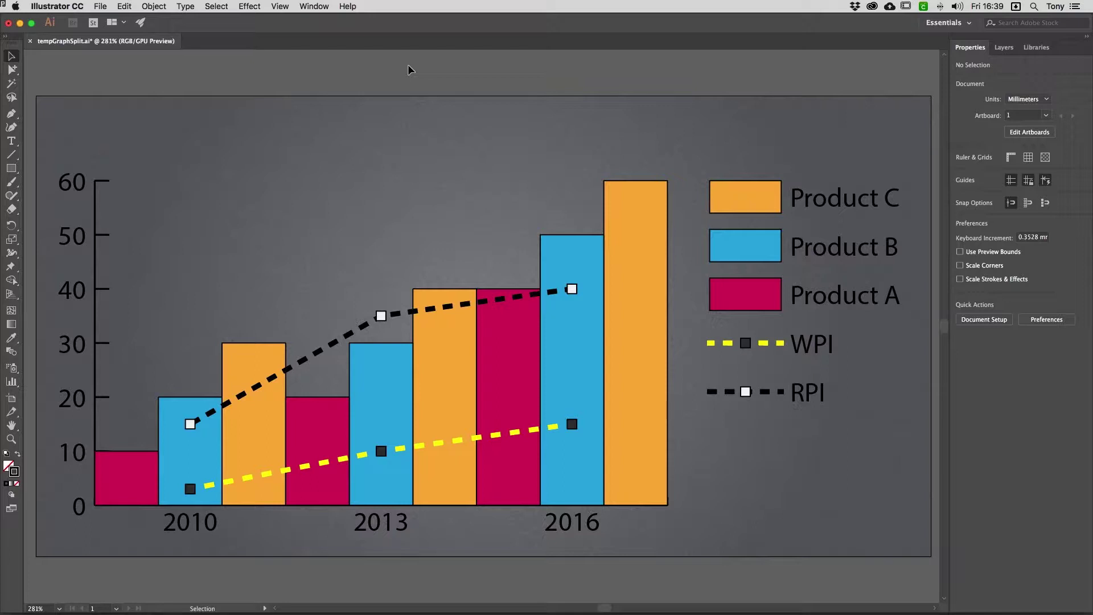
Create a new blank document and drag a column graph across most of the artboard.
key(a)
key(super+n)
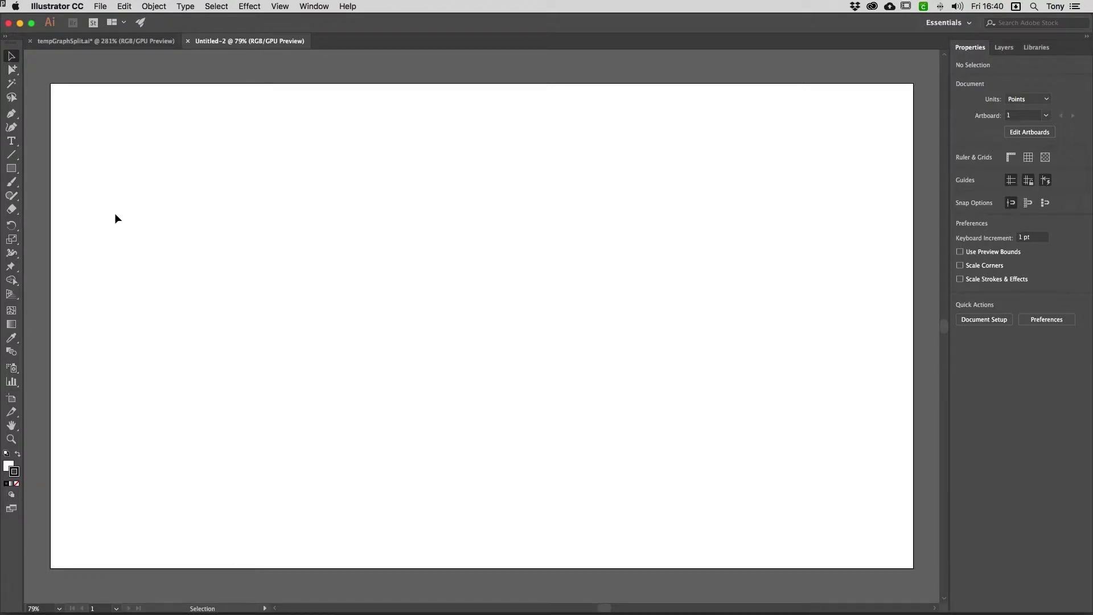
key(j)
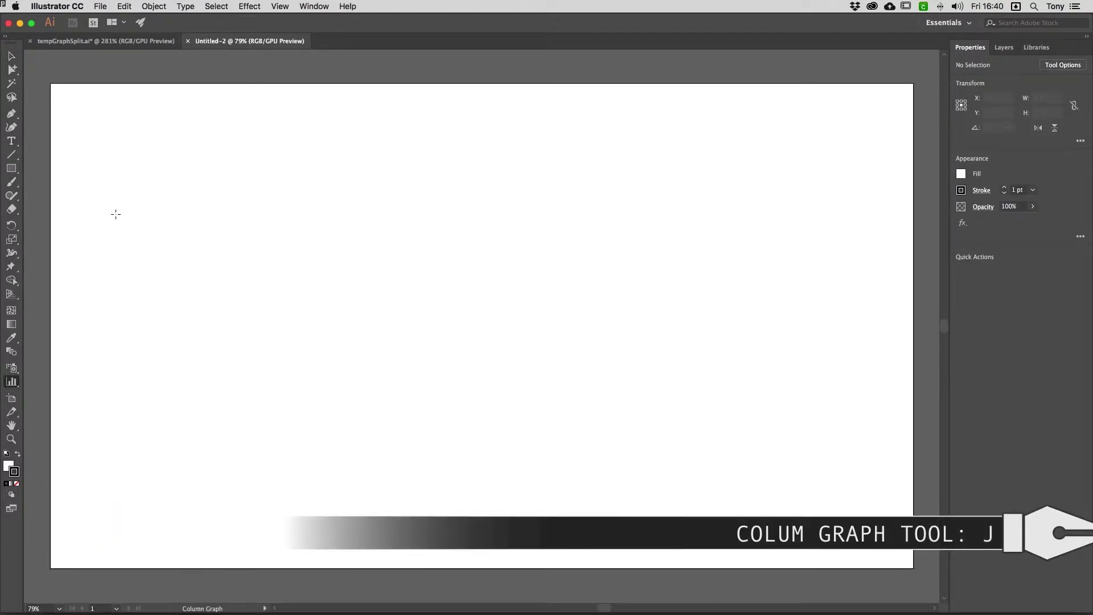
click(16, 386)
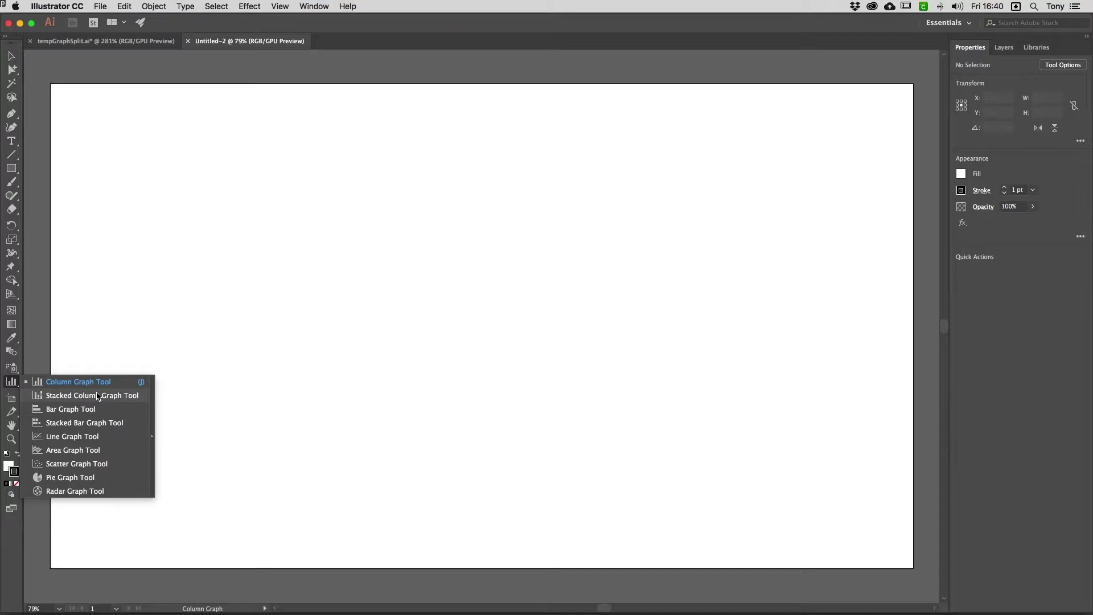
click(13, 383)
drag(125, 159, 852, 518)
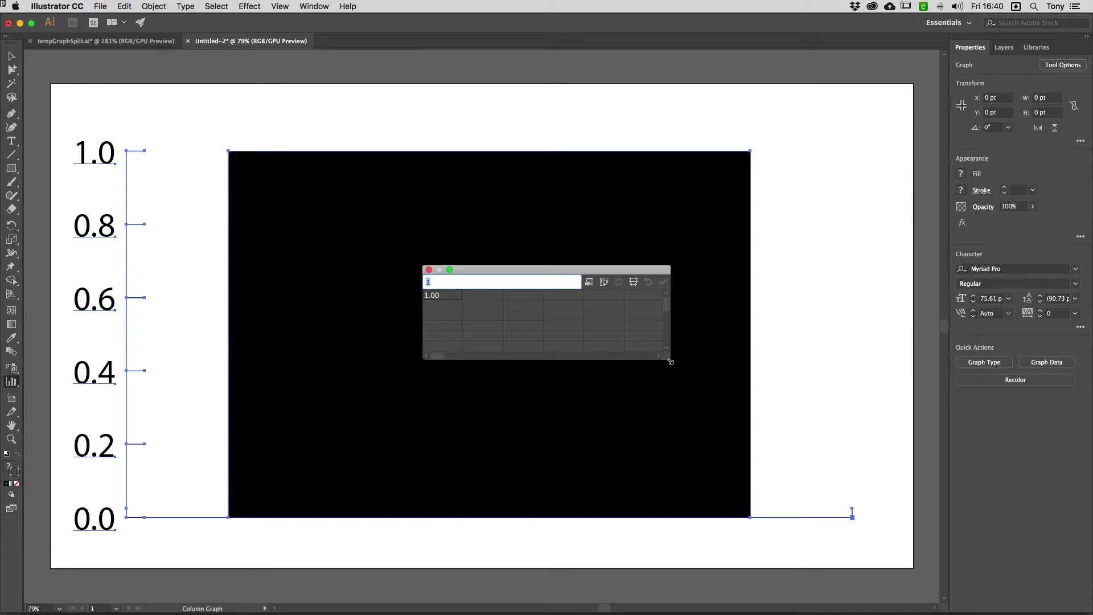
Paste the 2010, 2013 and 2016 RPI, WPI and Product A–C data into Graph Data and apply.
drag(671, 362, 785, 419)
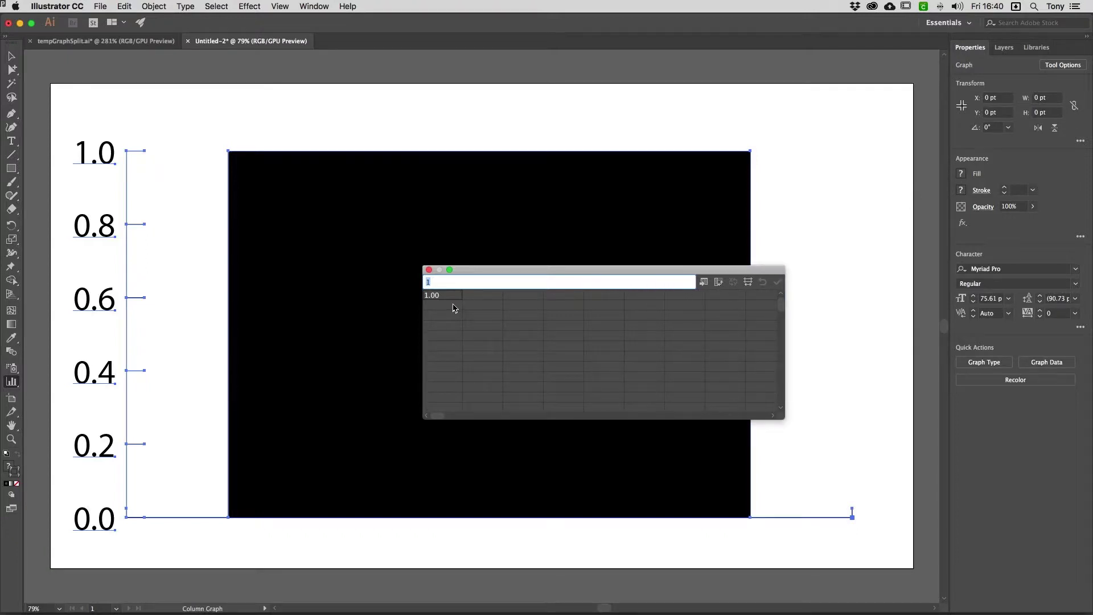
text(RPI	WPI	Product A	Product B	Product C "2010"	15.00	3.00	10.00	20.00	30.00 "2013"	35.00	10.00	20.00	30.00	40.00 "2016"	40.00	15.00	40.00	50.00	60.00)
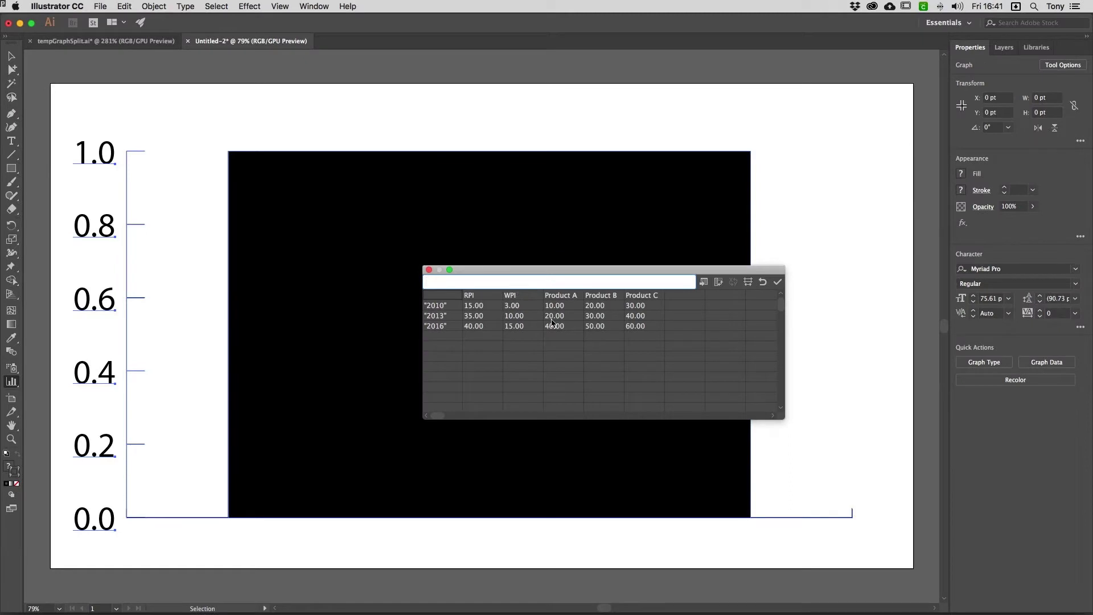
click(778, 281)
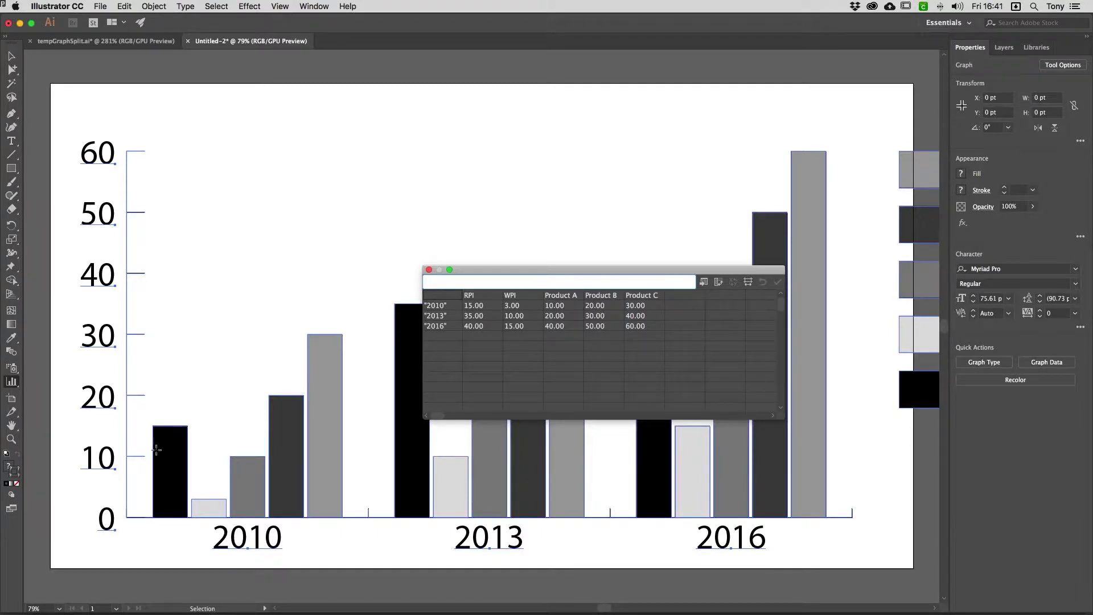
Close the graph data window and switch to the Group Selection Tool.
click(430, 270)
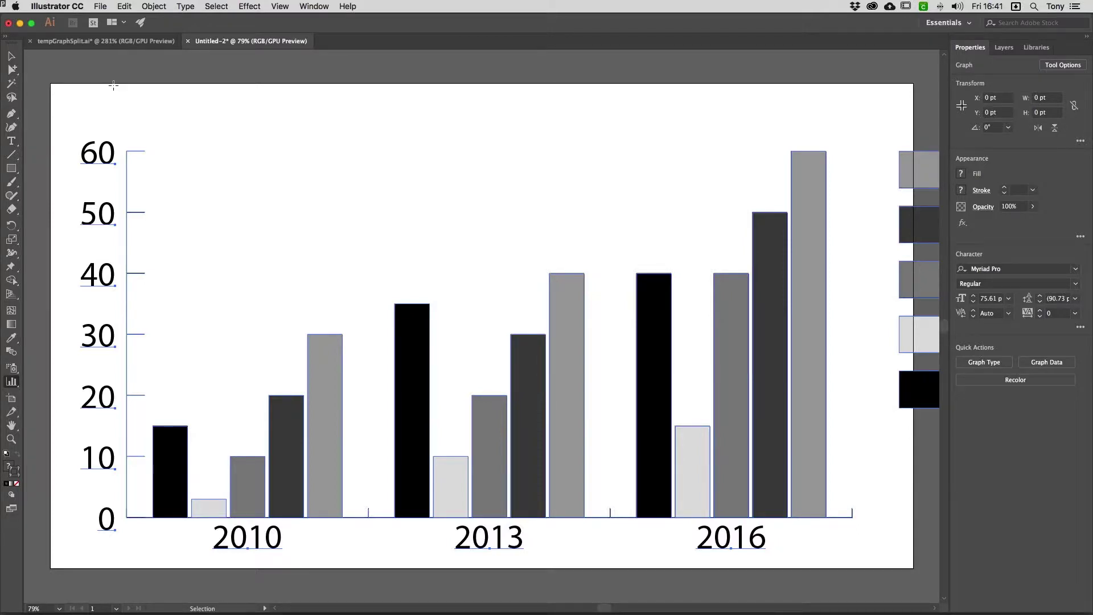
scroll(113, 85, up, 1)
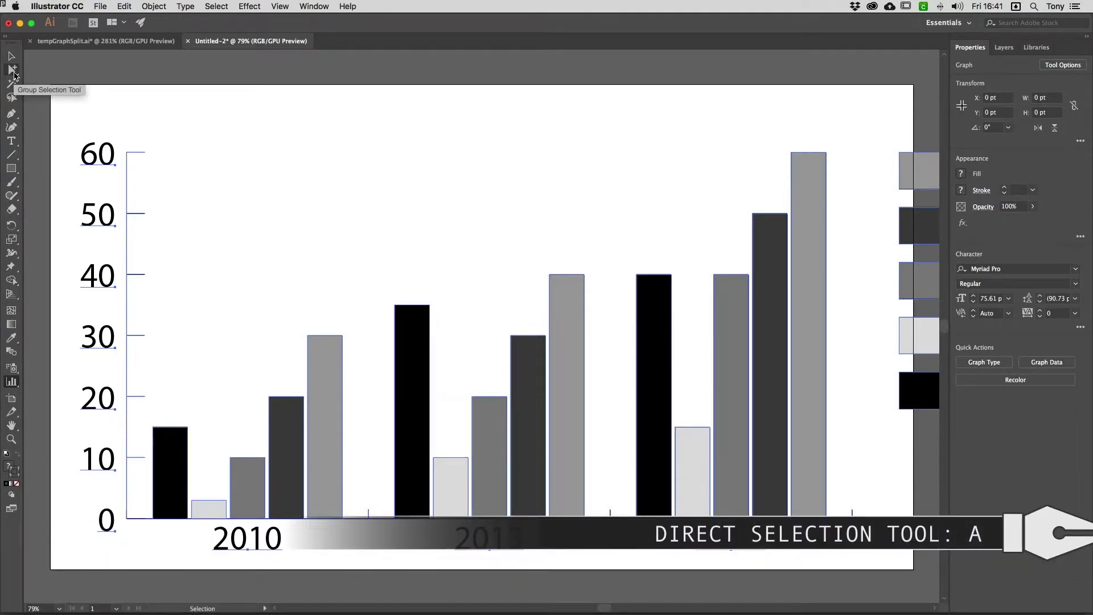
click(13, 74)
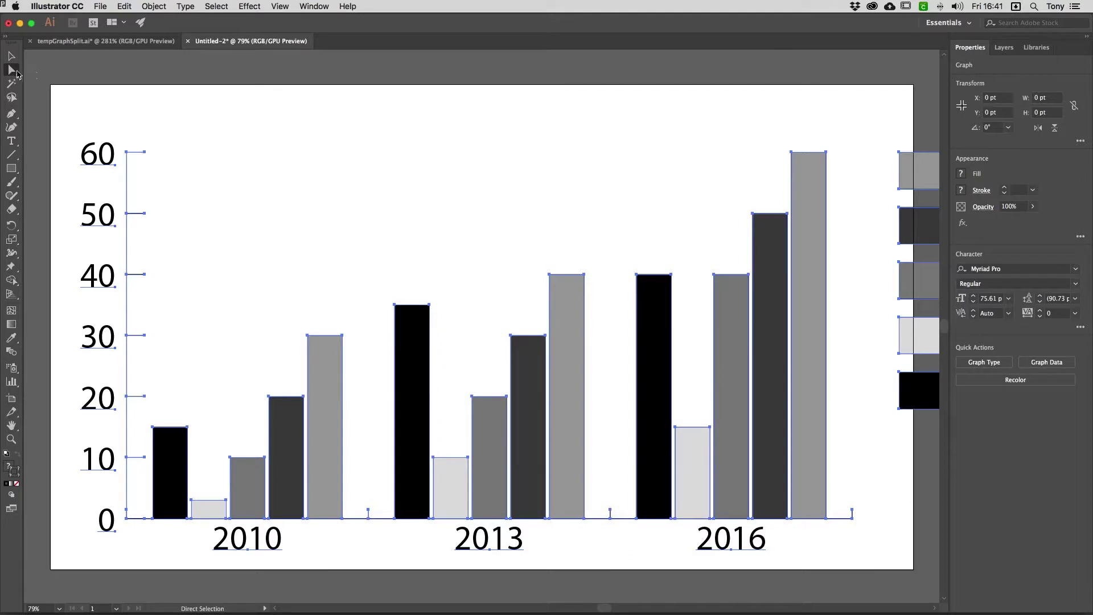
click(11, 71)
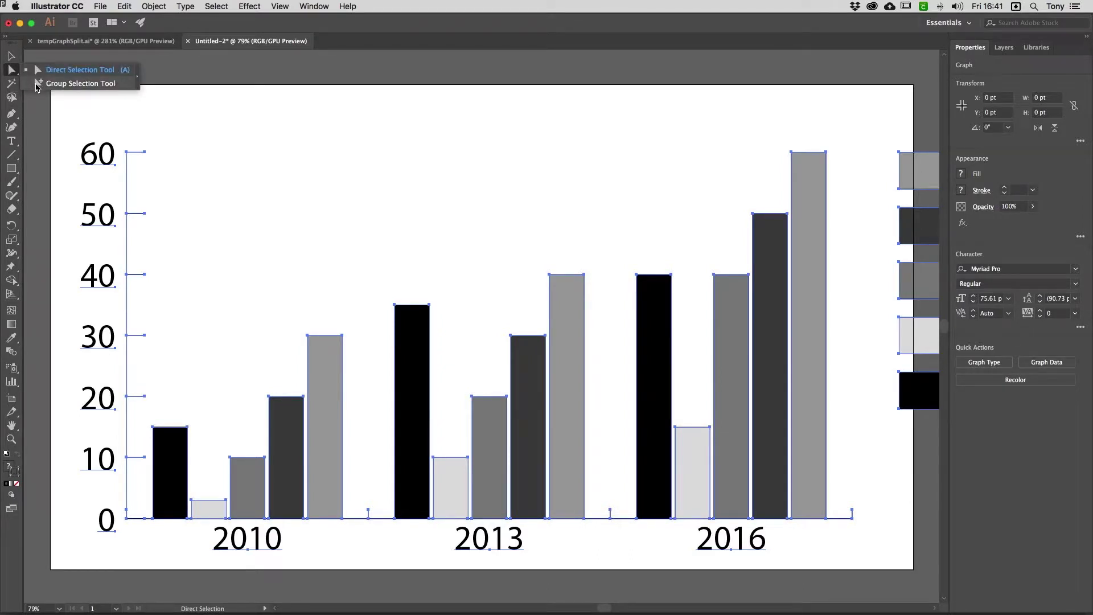
click(36, 84)
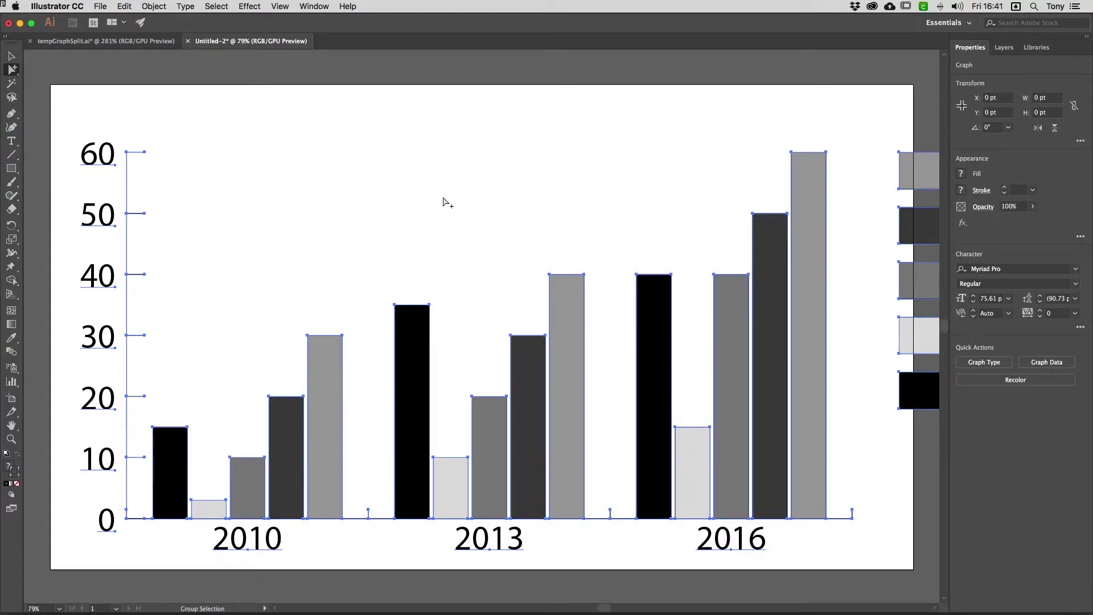
Select the whole legend, move it further right of the columns, then deselect.
scroll(504, 212, right, 10)
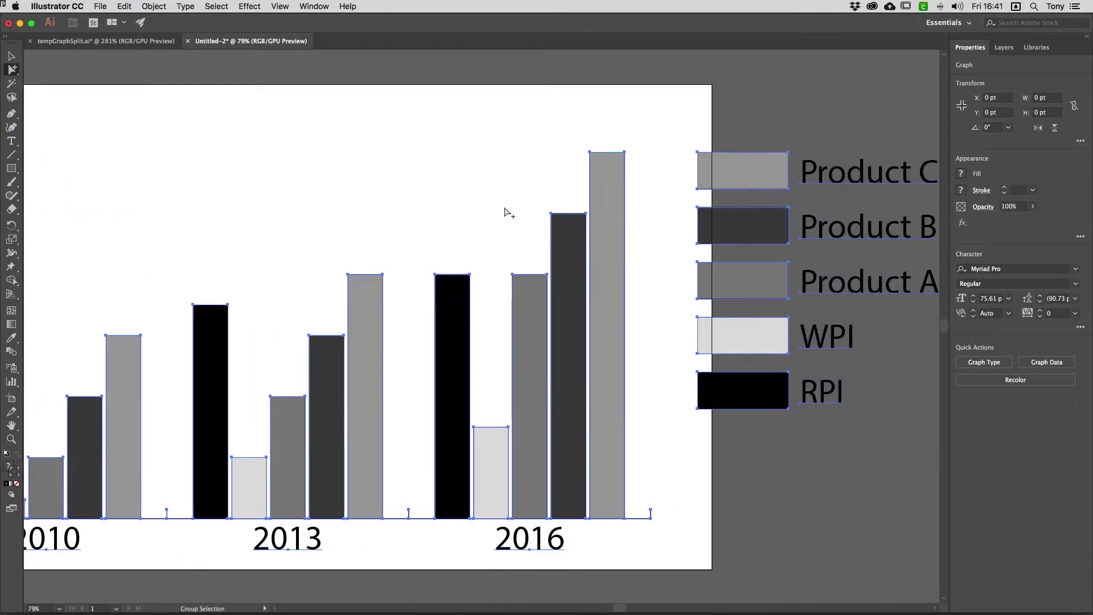
drag(654, 122, 906, 439)
scroll(906, 439, right, 3)
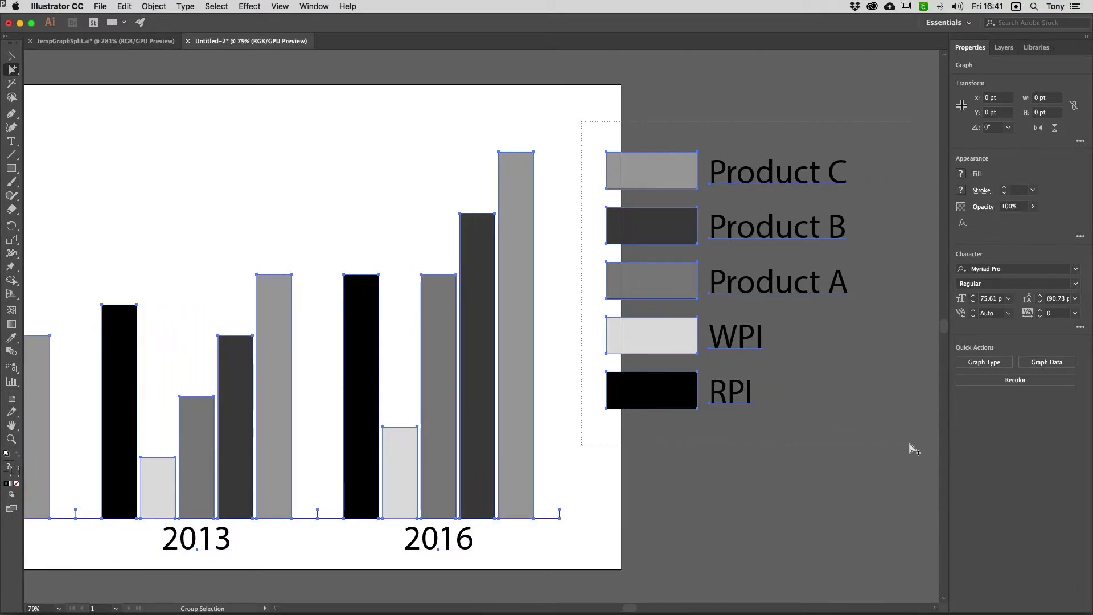
drag(664, 156, 713, 169)
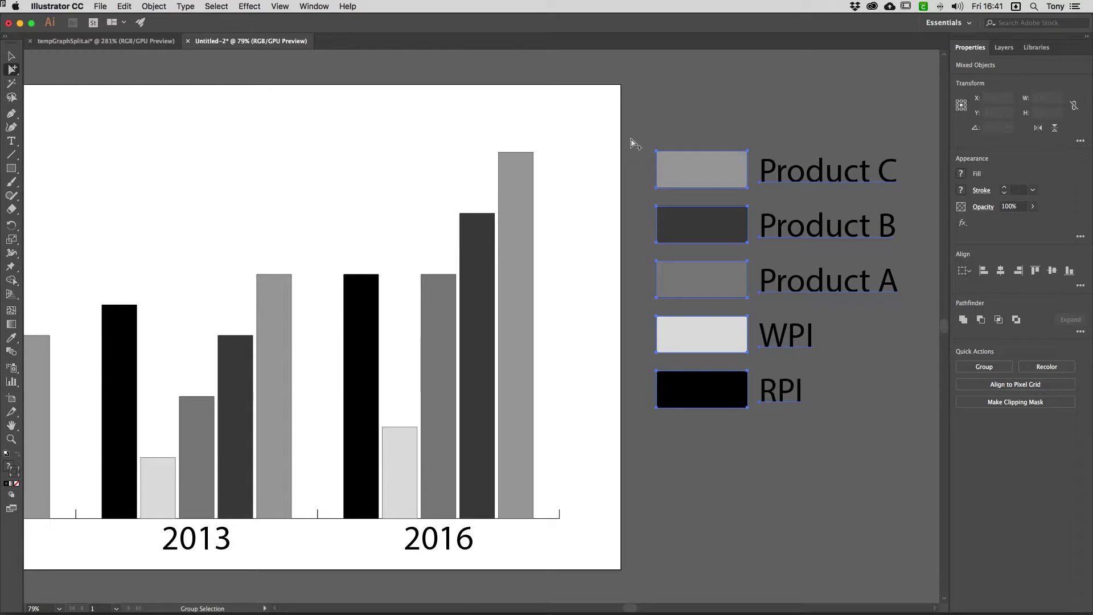
click(654, 131)
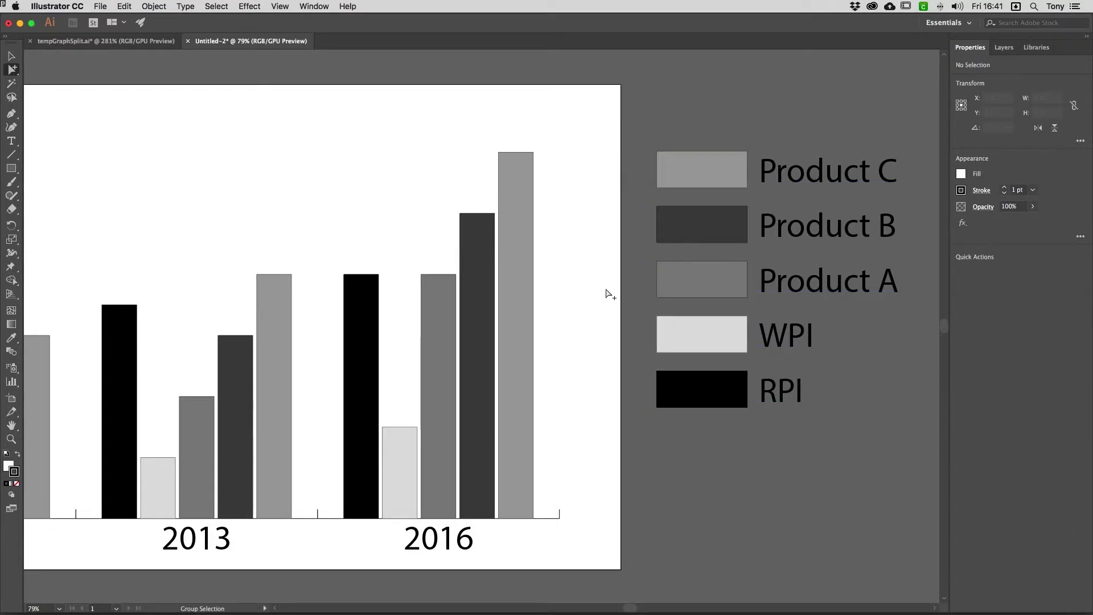
scroll(608, 293, right, 2)
scroll(614, 294, left, 6)
Change the WPI series (values 3, 10, 15) from columns to a Line graph type.
click(837, 341)
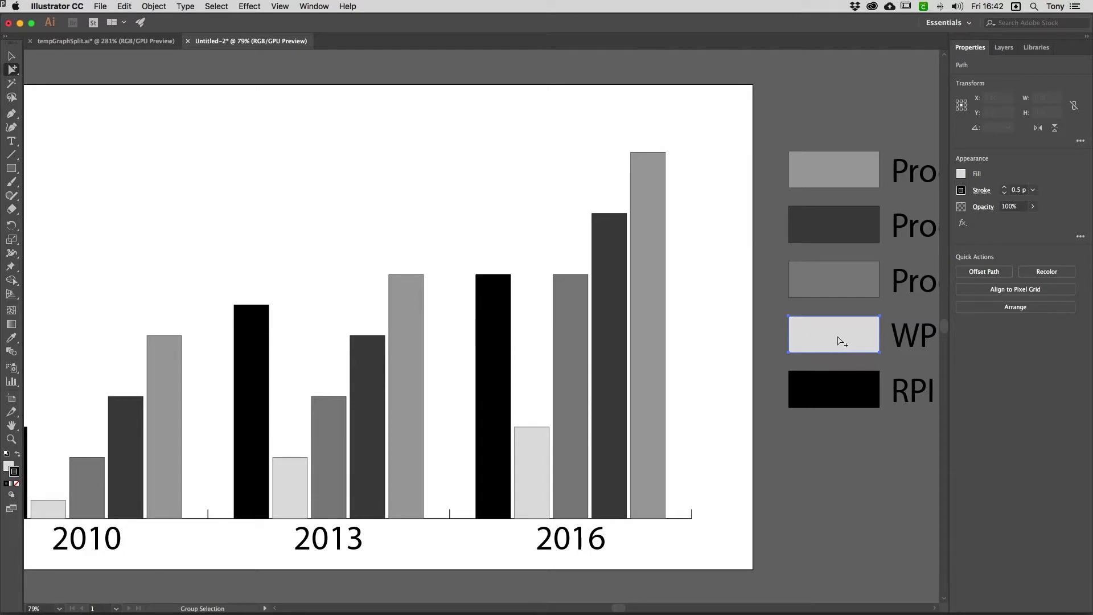
click(838, 340)
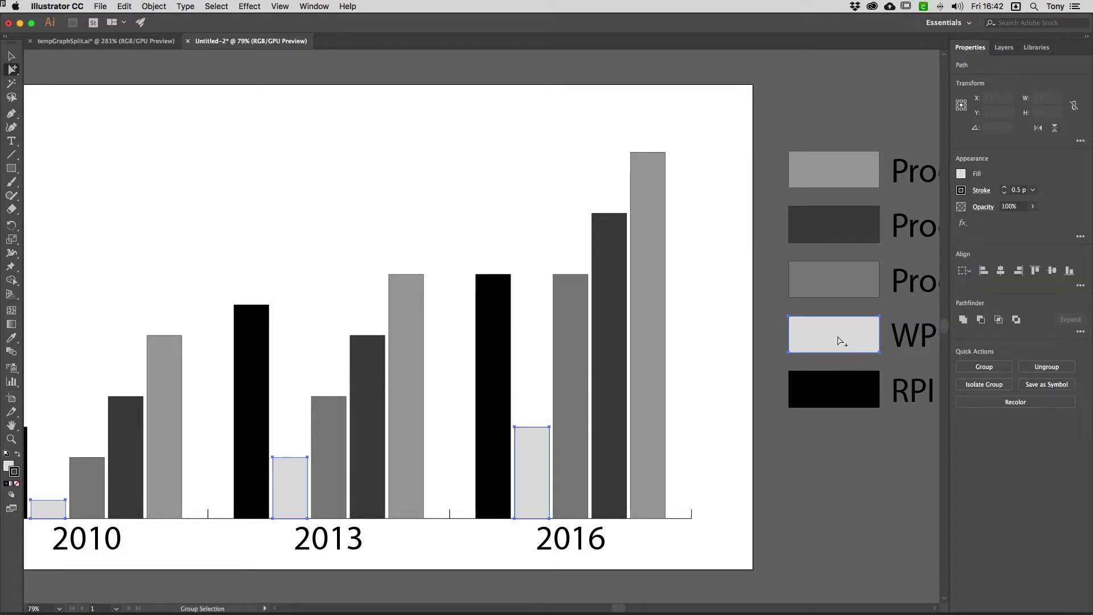
scroll(424, 236, left, 5)
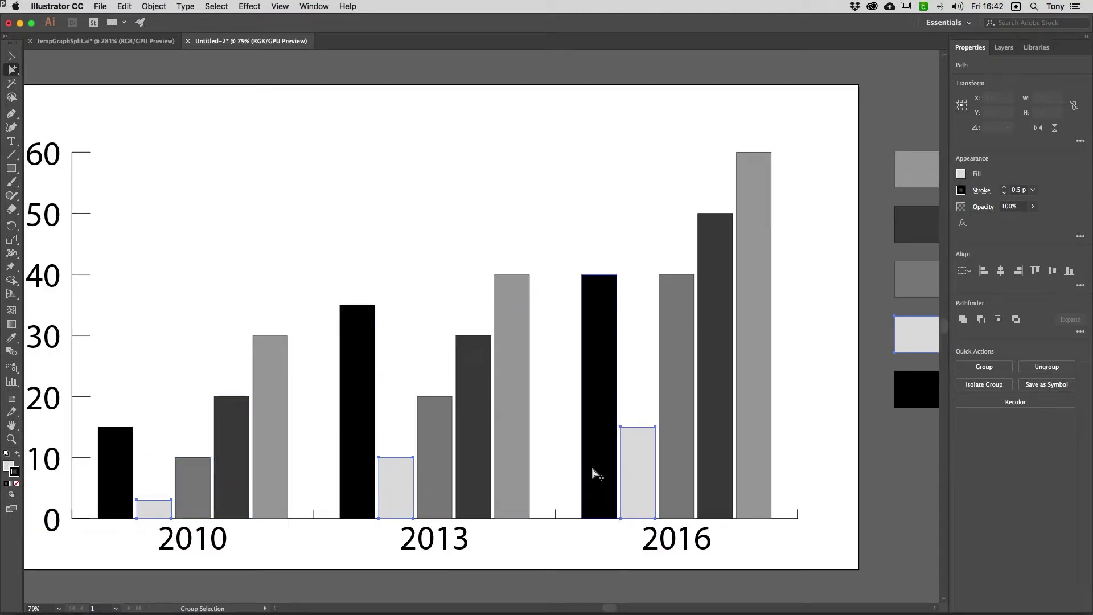
shift+click(434, 468)
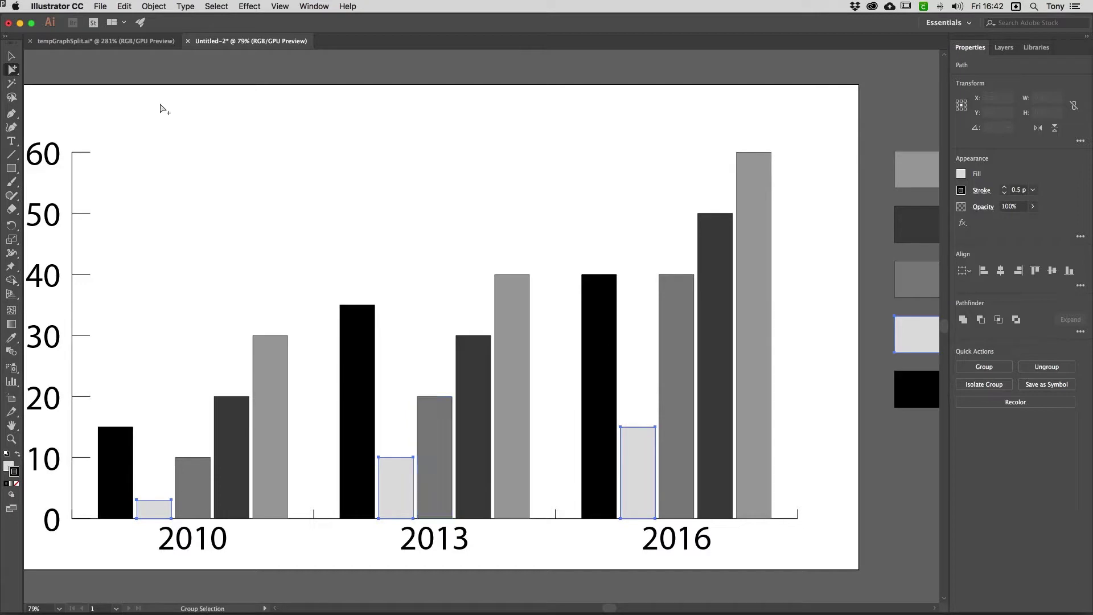
click(154, 7)
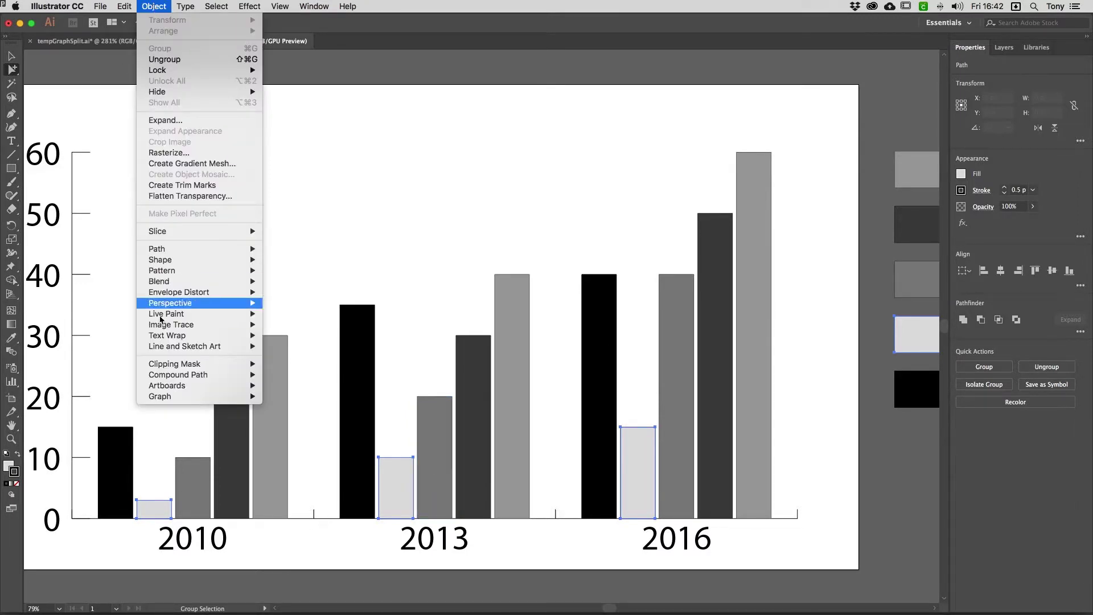
mouse_move(170, 399)
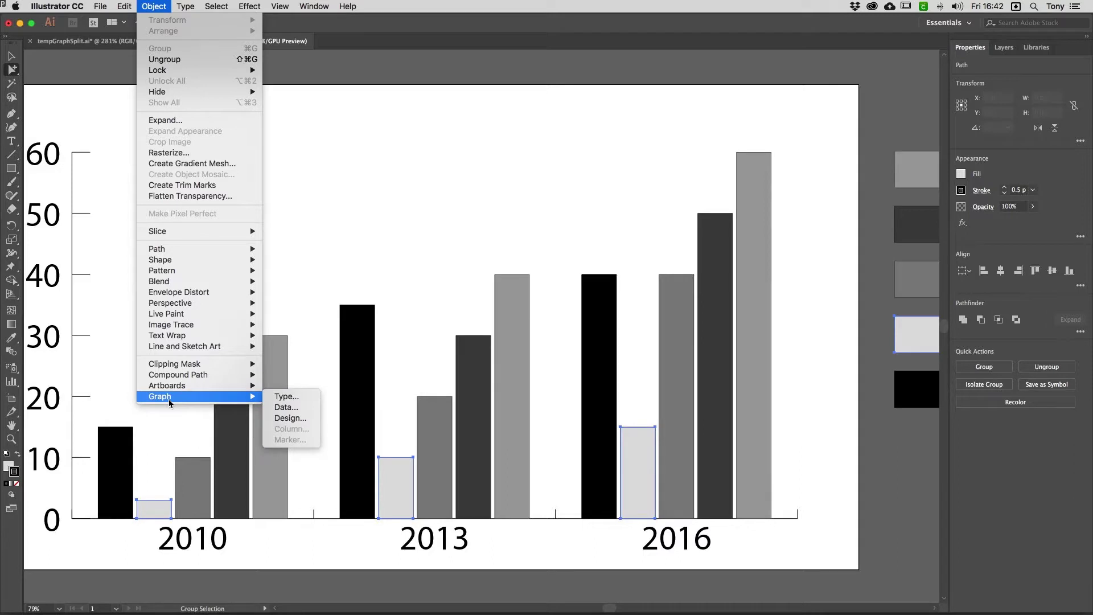
click(279, 398)
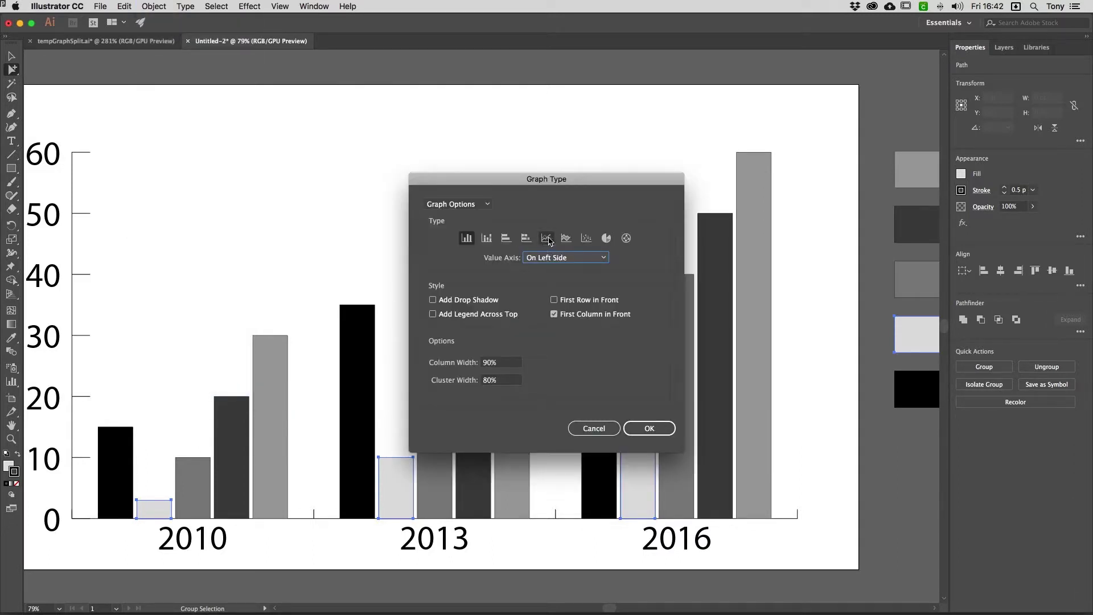
click(549, 242)
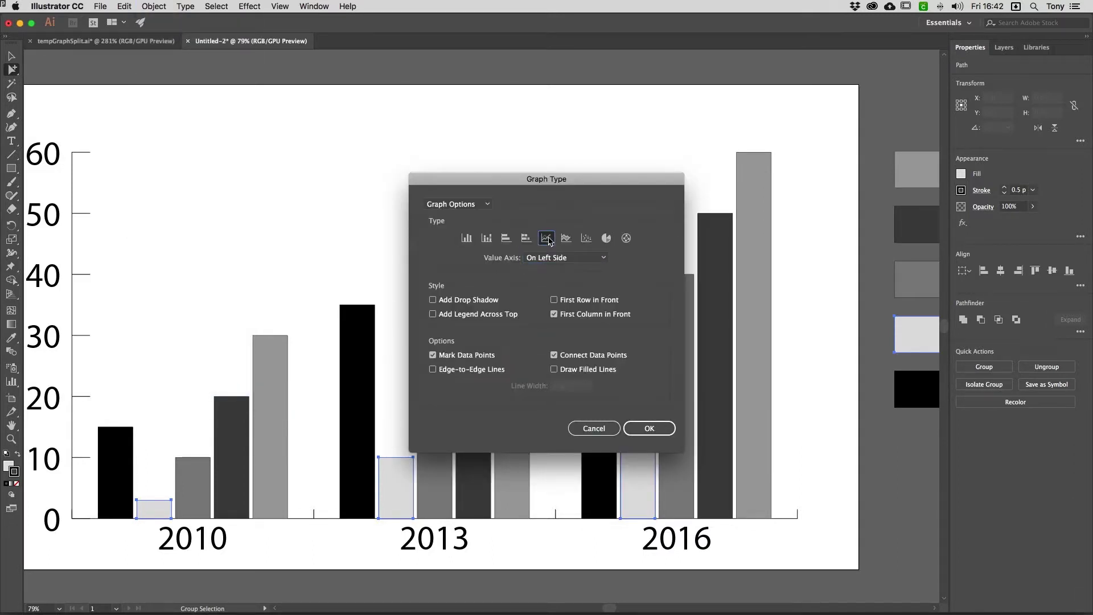
click(649, 429)
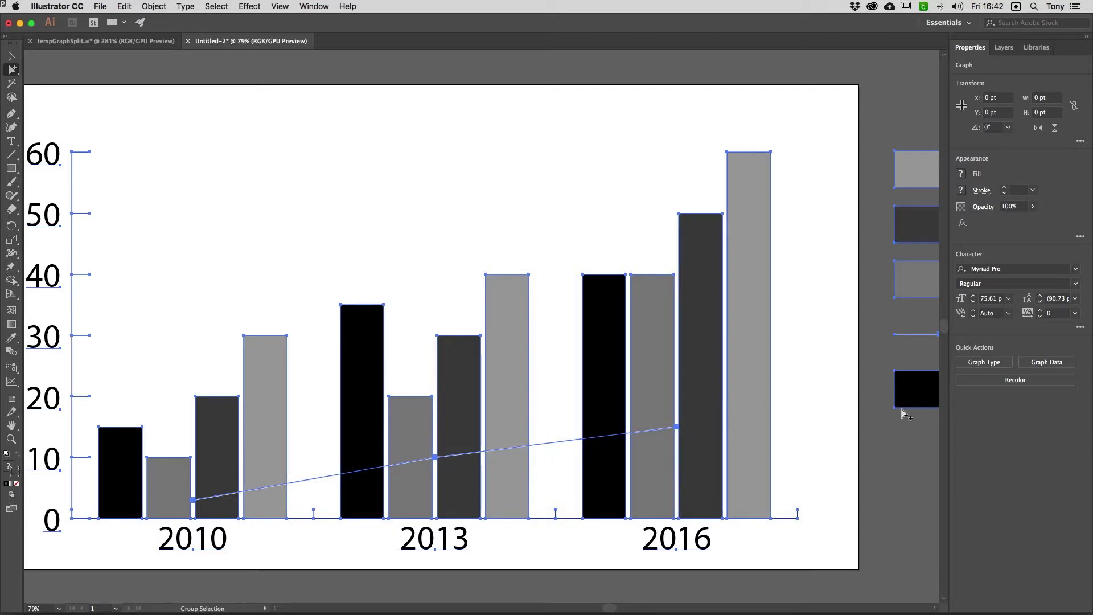
Convert the black RPI series to a Line graph type as well, then deselect.
scroll(882, 416, right, 3)
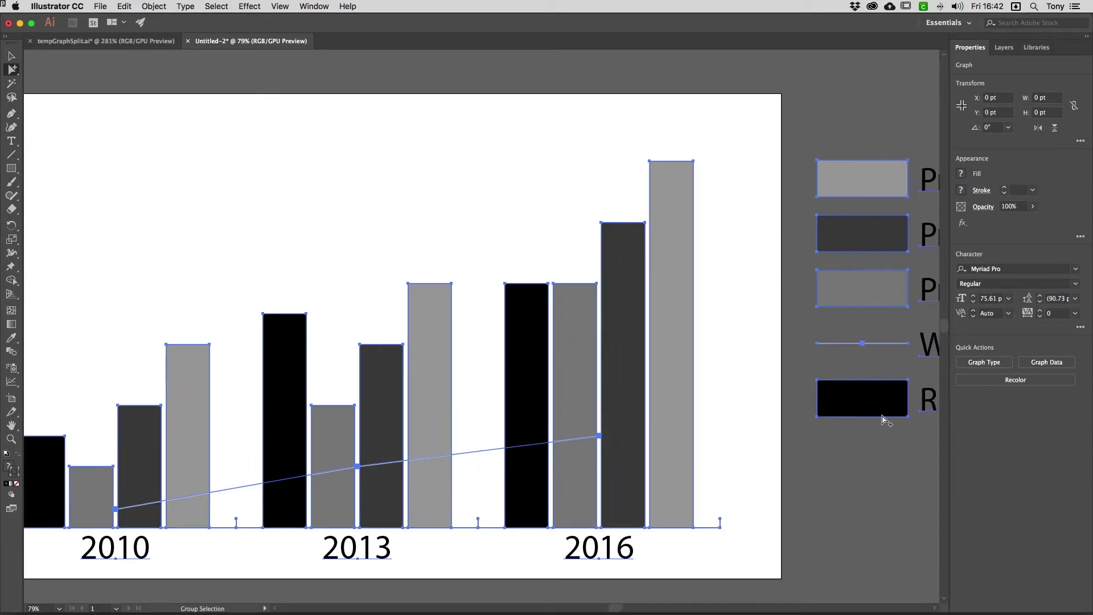
key(super+shift+a)
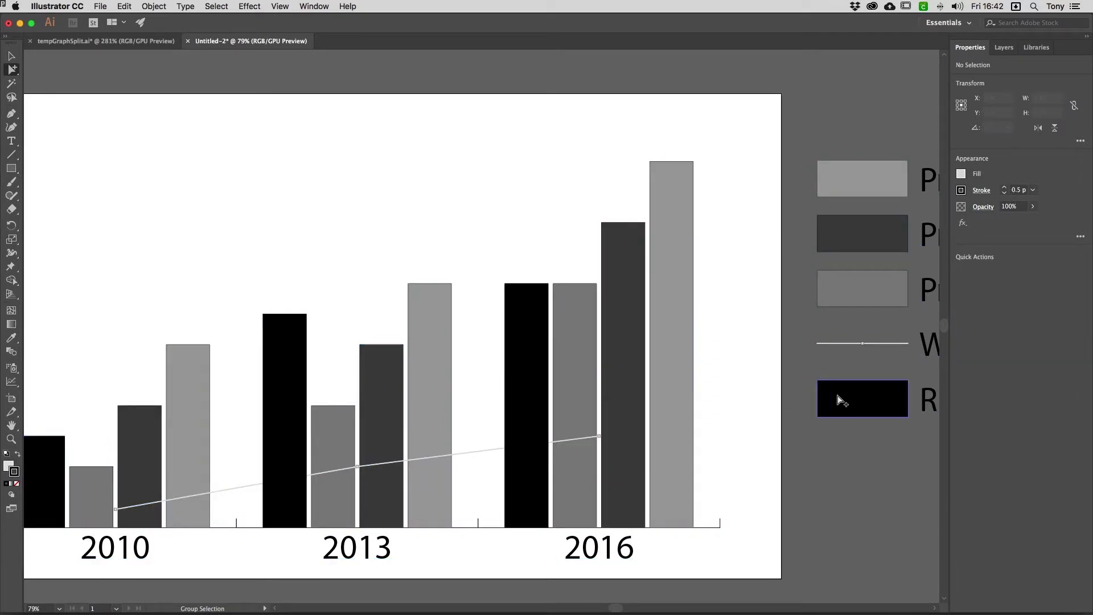
click(855, 402)
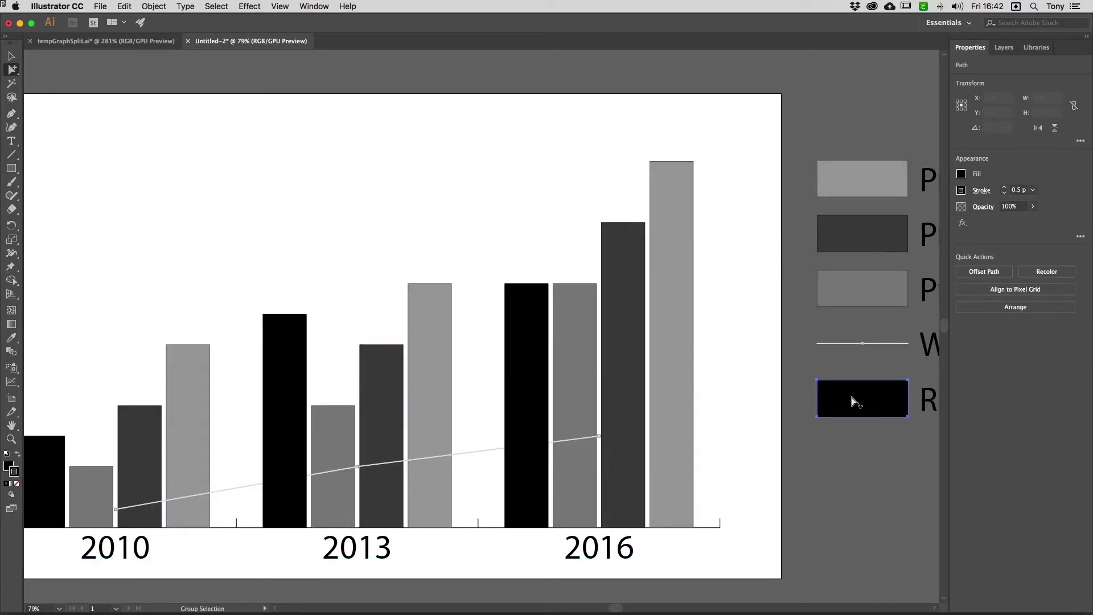
click(854, 402)
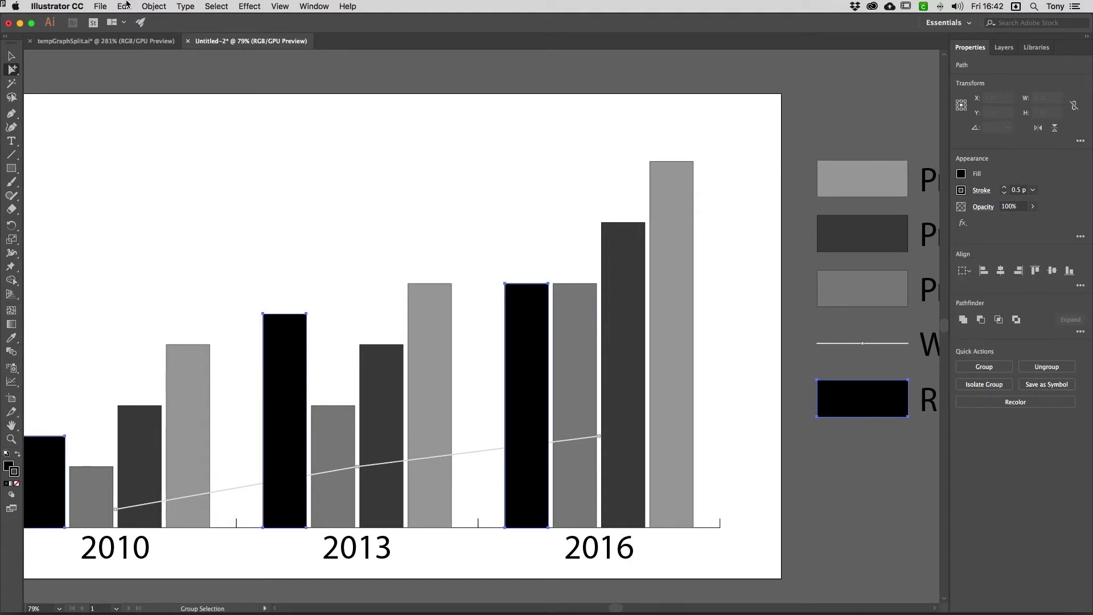
click(153, 6)
mouse_move(194, 399)
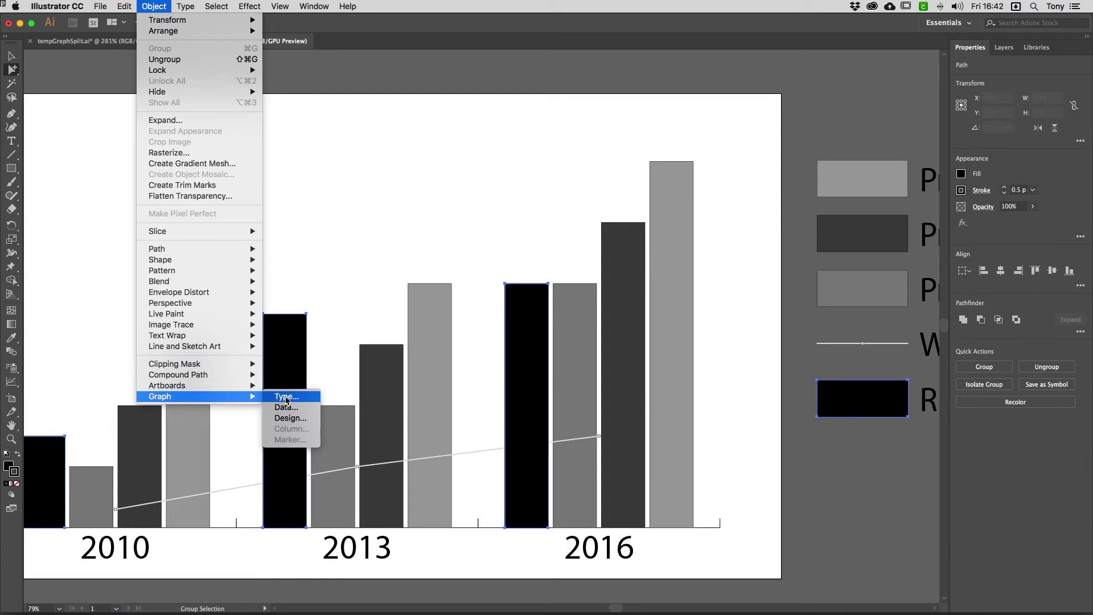
click(287, 397)
click(546, 238)
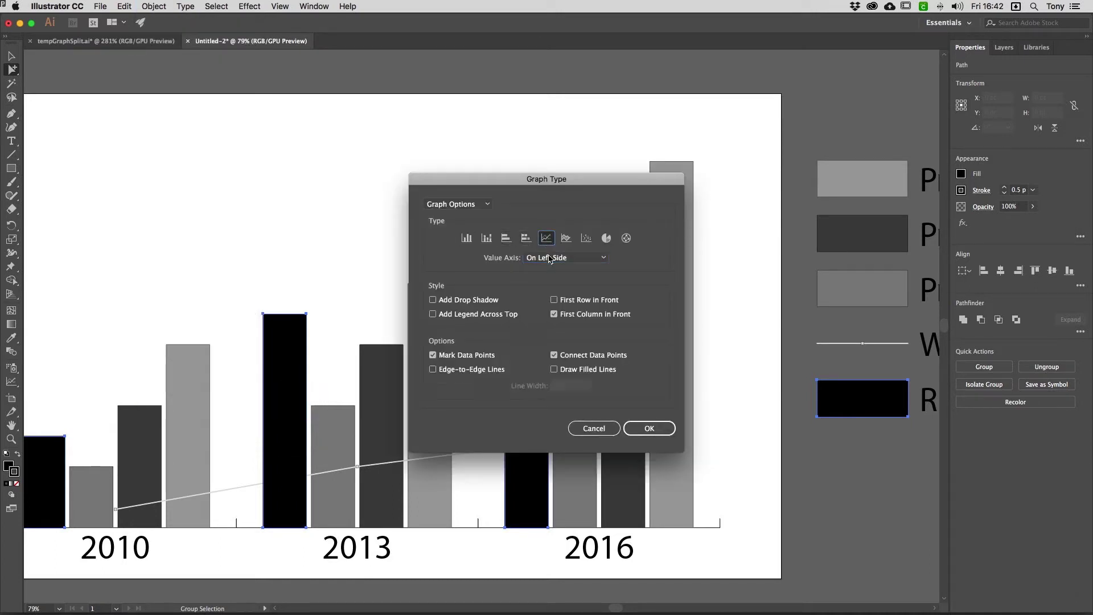
click(647, 431)
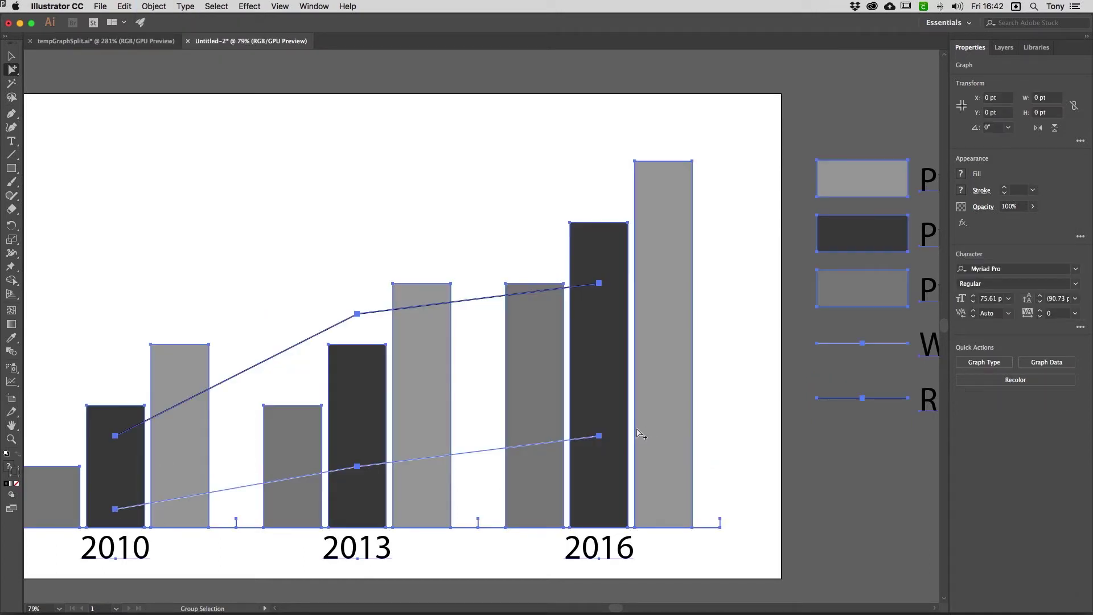
click(329, 183)
scroll(327, 194, left, 5)
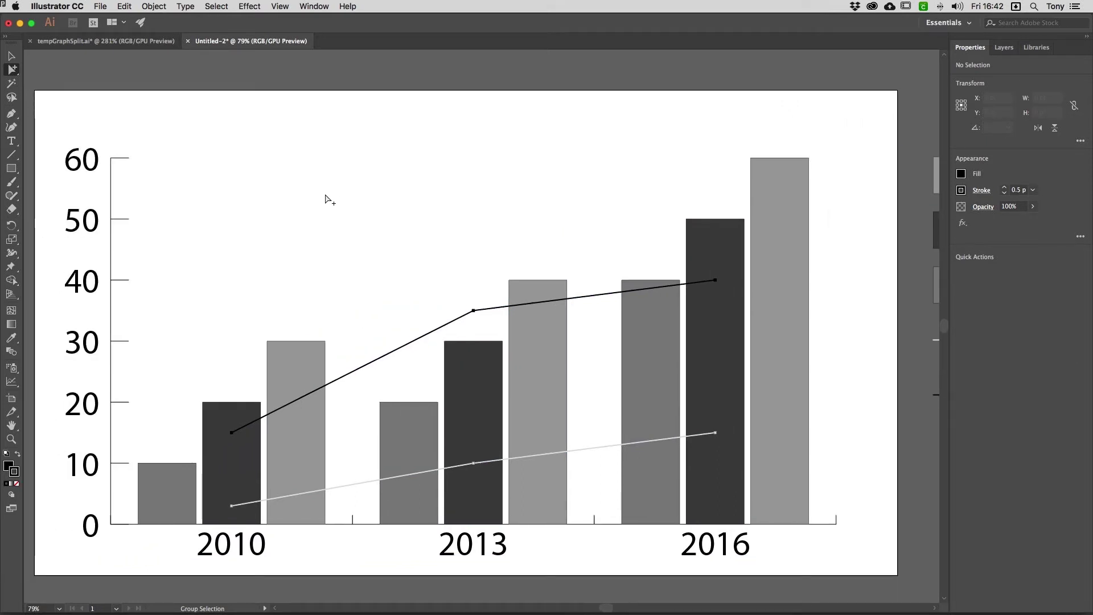
Give the WPI chart line and its legend sample an orange 5 pt stroke.
scroll(573, 215, right, 8)
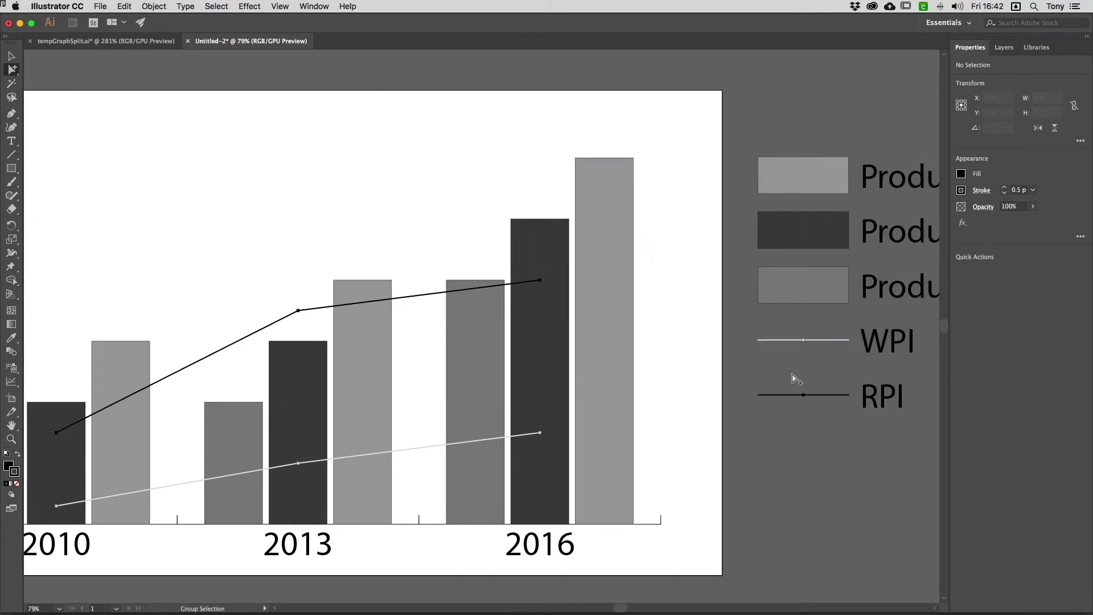
click(827, 342)
click(826, 342)
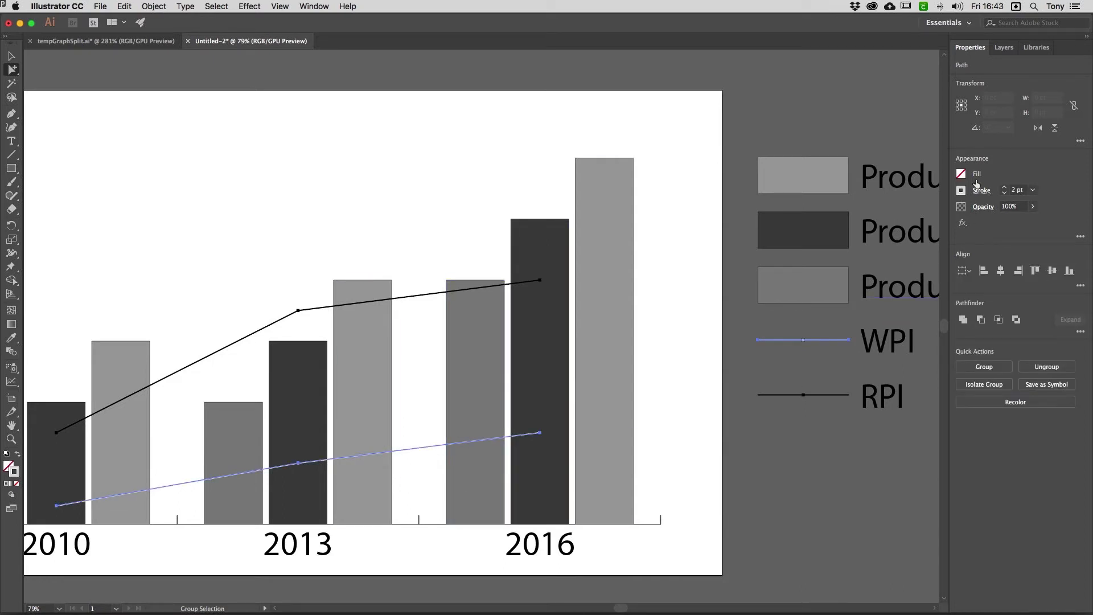
click(963, 190)
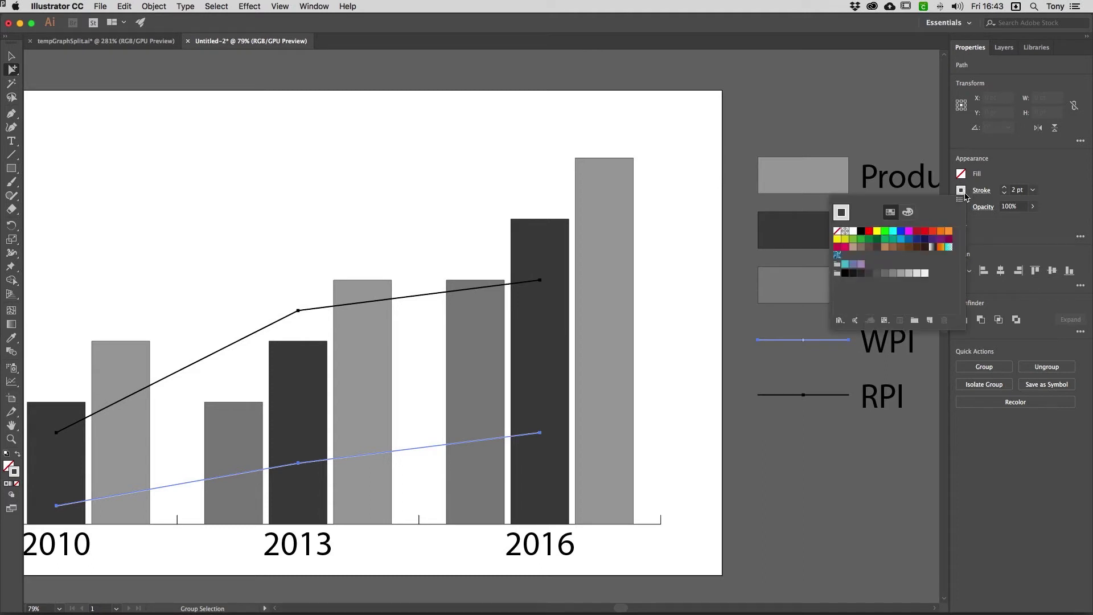
click(942, 234)
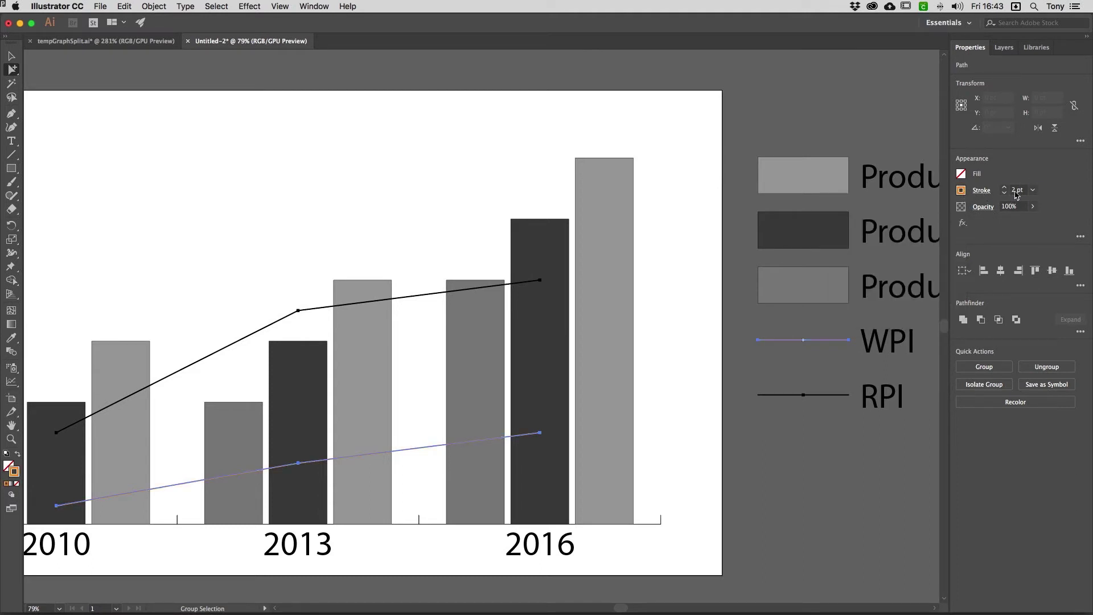
click(1015, 190)
key(Up)
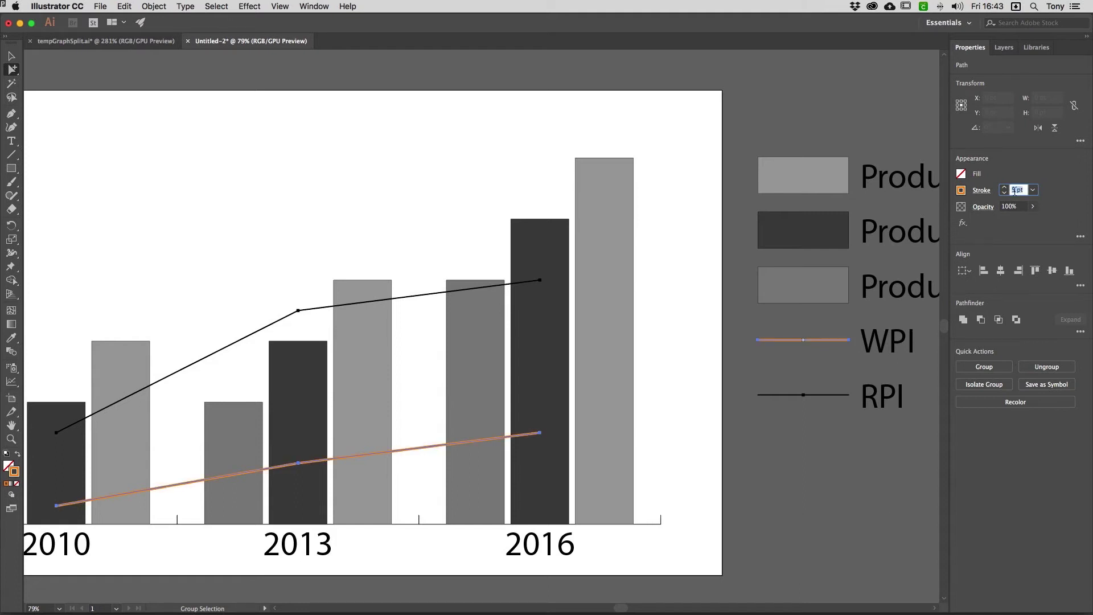
key(Return)
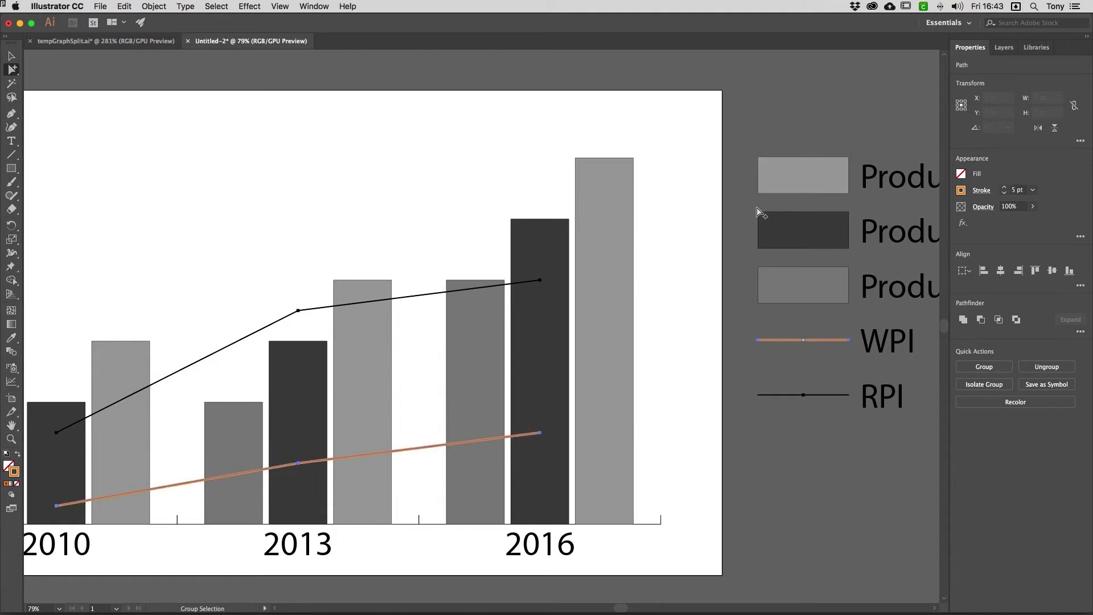